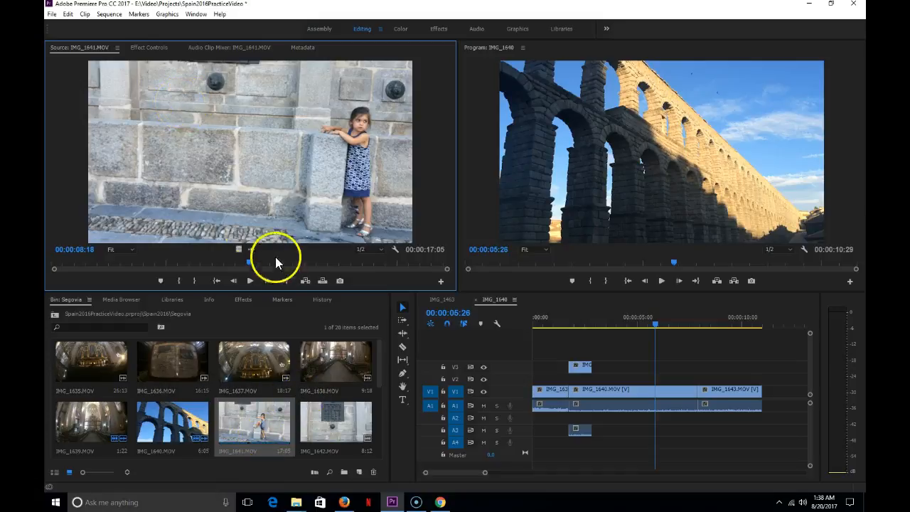
- Play source clip IMG_1641 from its start and mark In at 00:00:05:11 and Out for a 00:00:04:03 range
{"action": "left_click_drag", "start_coordinate": [250, 261], "coordinate": [53, 263]}
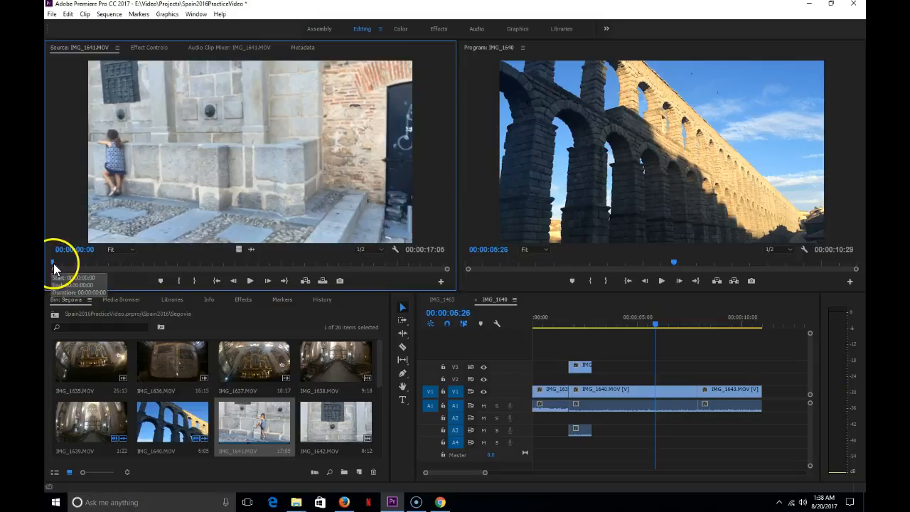
{"action": "left_click", "coordinate": [178, 279]}
{"action": "left_click", "coordinate": [200, 280]}
{"action": "key", "text": "space"}
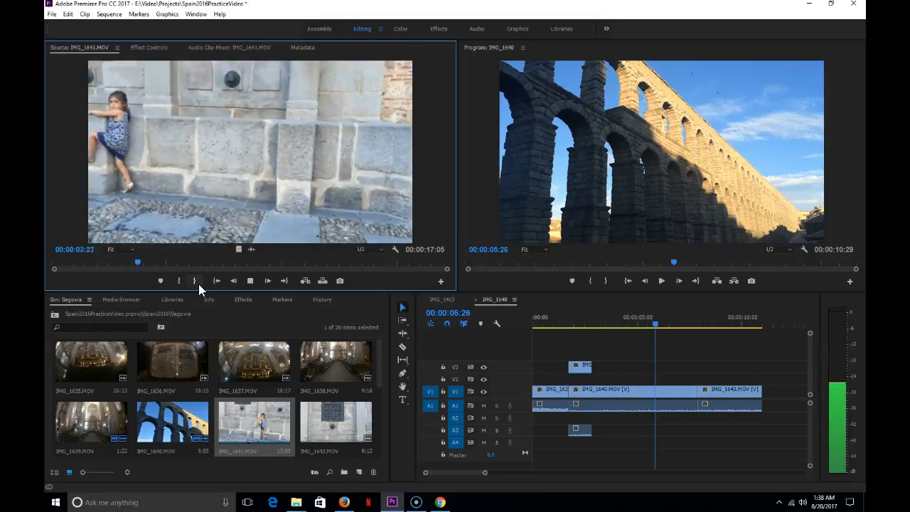
{"action": "key", "text": "i"}
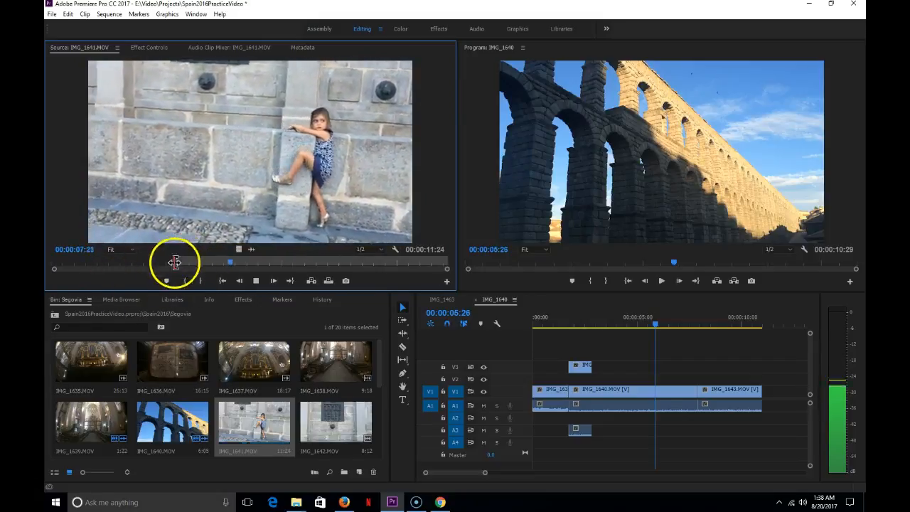
{"action": "key", "text": "o"}
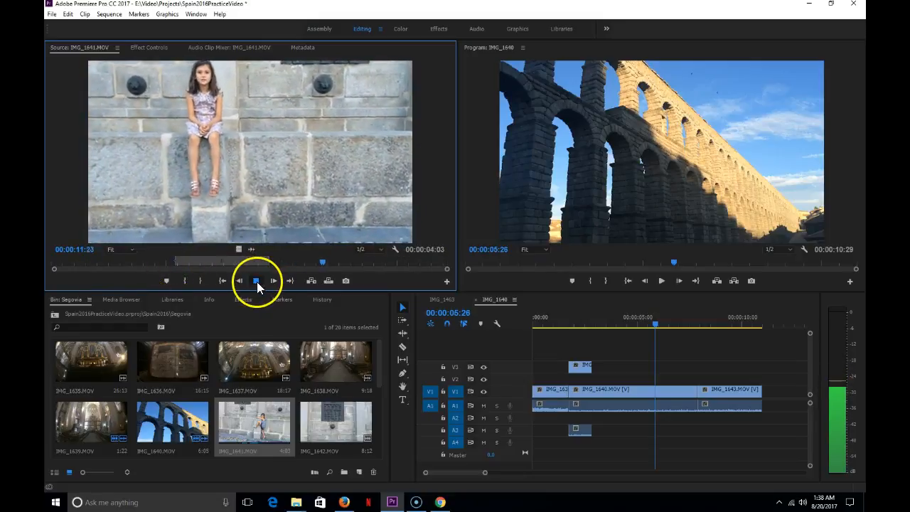
{"action": "left_click", "coordinate": [256, 282]}
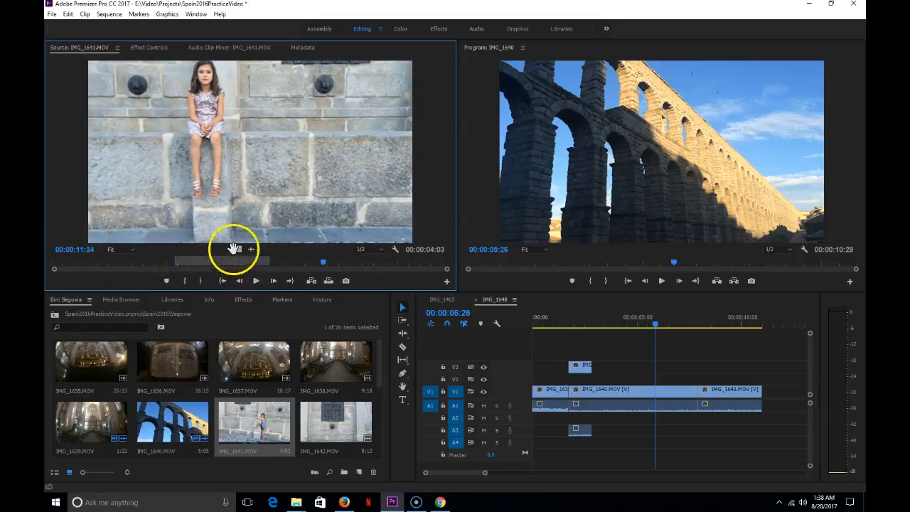
- Play the source clip from its In point to review the marked range
{"action": "left_click", "coordinate": [220, 281]}
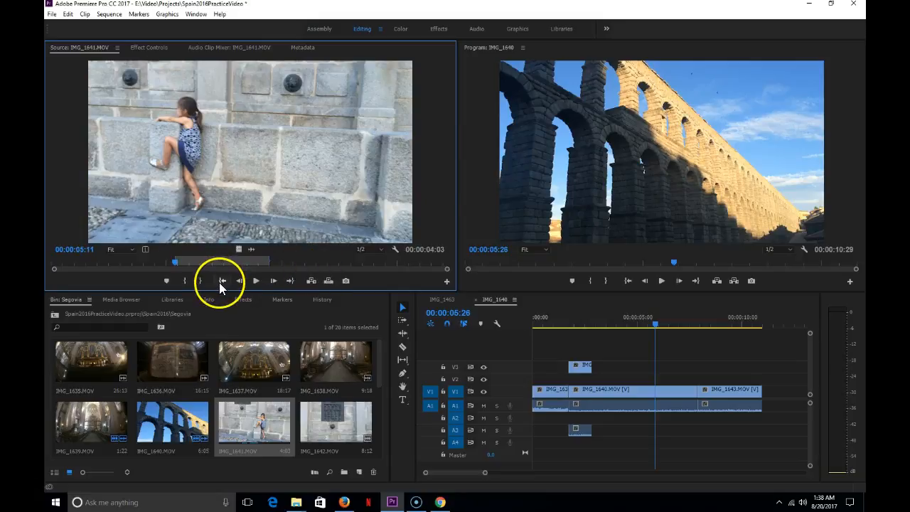
{"action": "left_click", "coordinate": [257, 281]}
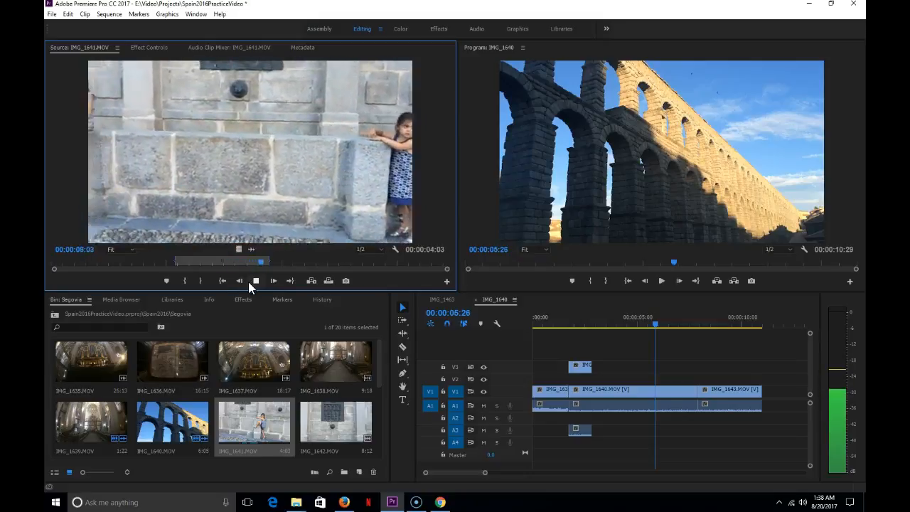
{"action": "left_click", "coordinate": [260, 280]}
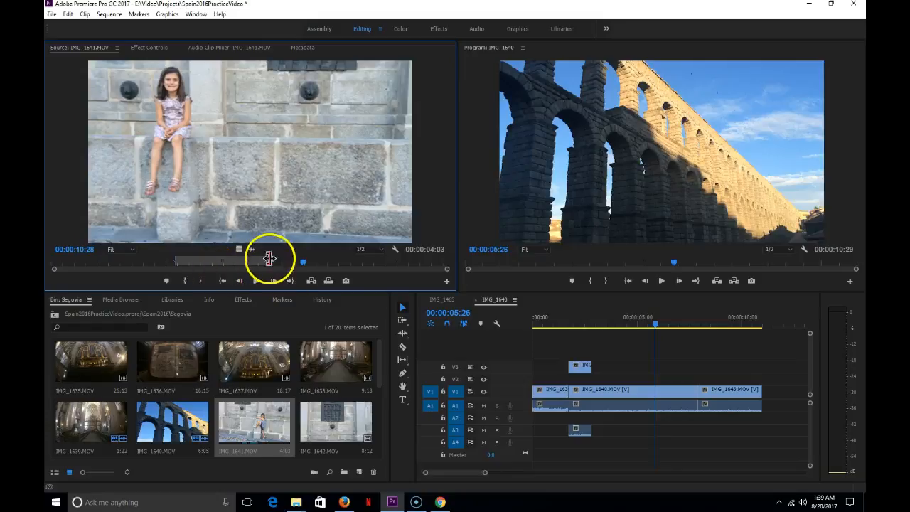
- Move the source clip's Out point earlier to shorten the marked range to 00:00:03:01, and return the playhead to 00:00:04:28
{"action": "left_click_drag", "start_coordinate": [270, 258], "coordinate": [244, 260]}
{"action": "left_click", "coordinate": [248, 286]}
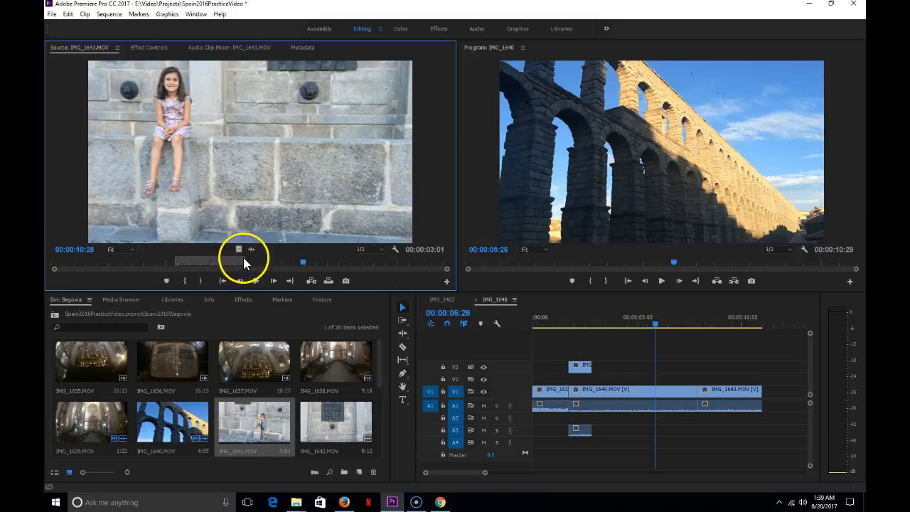
{"action": "left_click_drag", "start_coordinate": [301, 262], "coordinate": [167, 261]}
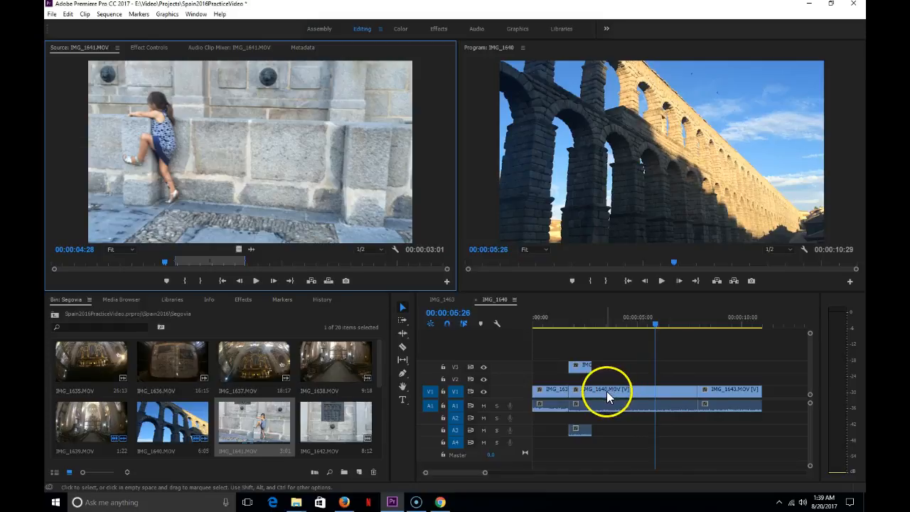
- Try an Overwrite of the marked IMG_1641 range onto IMG_1640 at 00:00:05:26 in the sequence, and undo it
{"action": "left_click", "coordinate": [628, 386]}
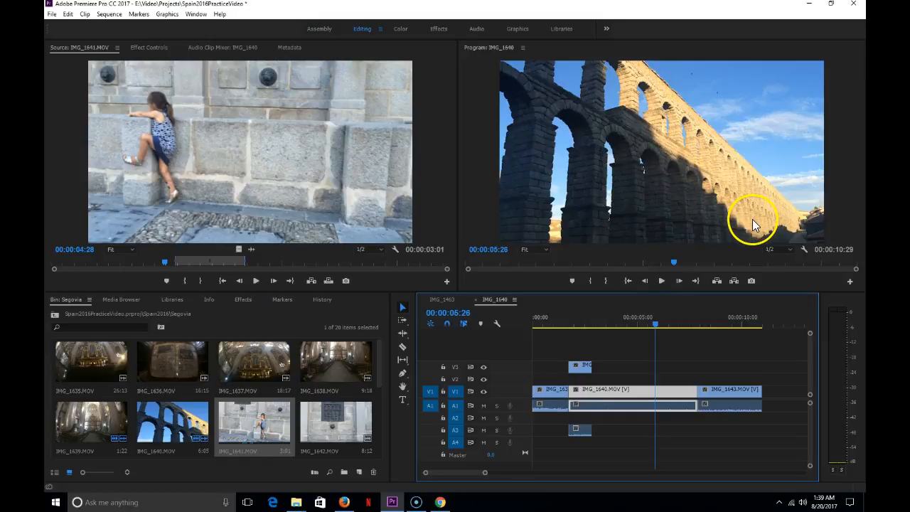
{"action": "left_click", "coordinate": [328, 280]}
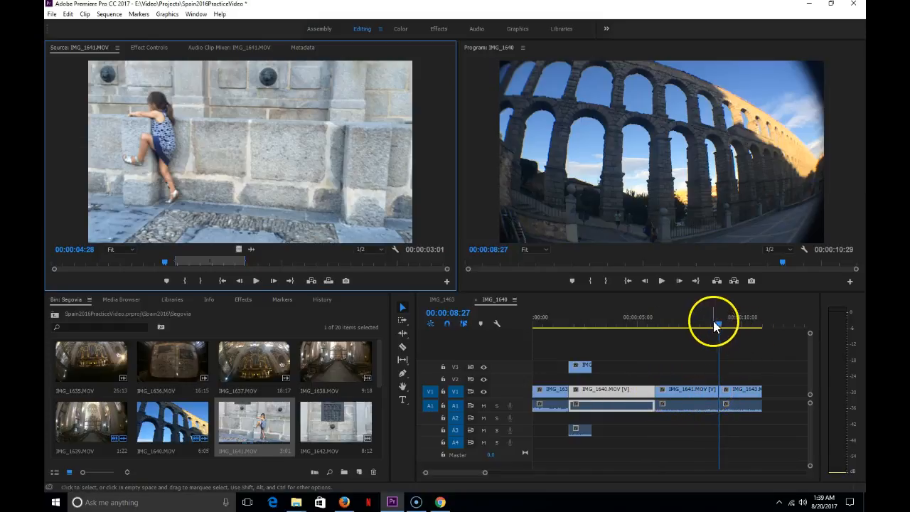
{"action": "left_click_drag", "start_coordinate": [719, 322], "coordinate": [655, 339]}
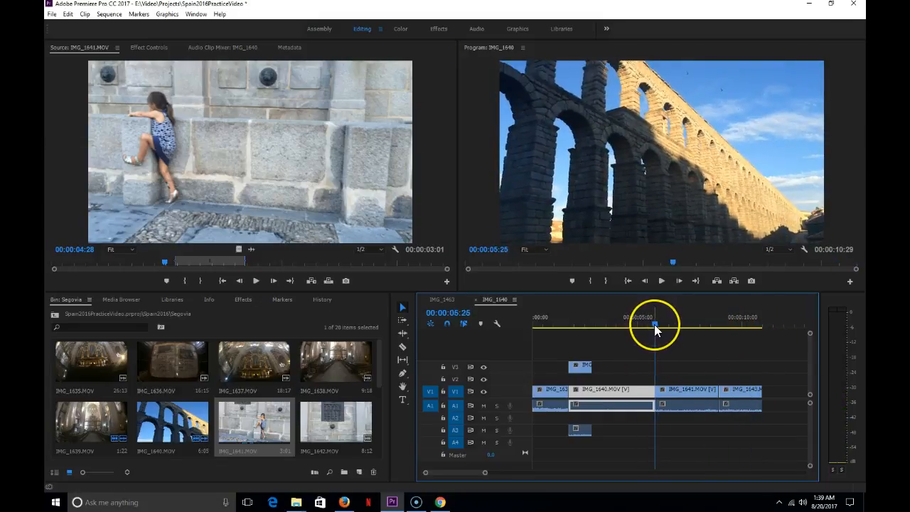
{"action": "key", "text": "ctrl+z"}
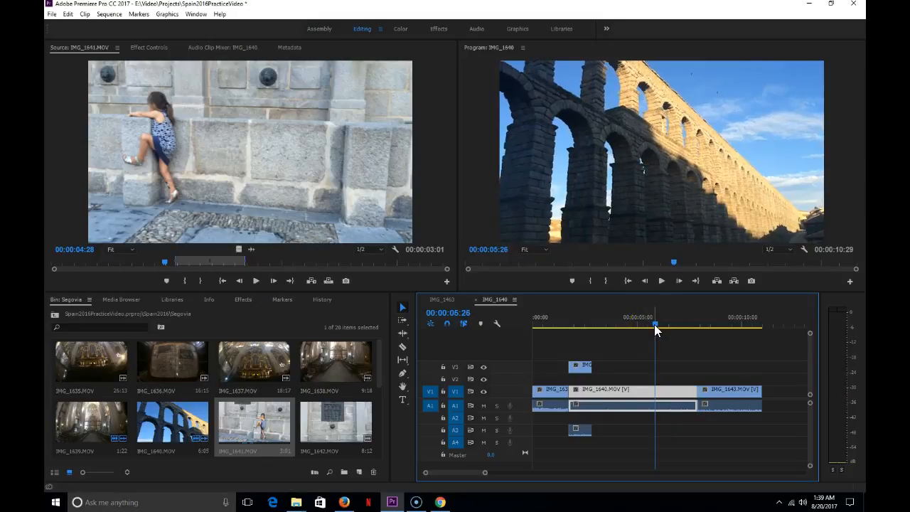
- Try an Insert of the marked IMG_1641 range at 00:00:05:26, splitting IMG_1640, and undo it
{"action": "left_click", "coordinate": [311, 281]}
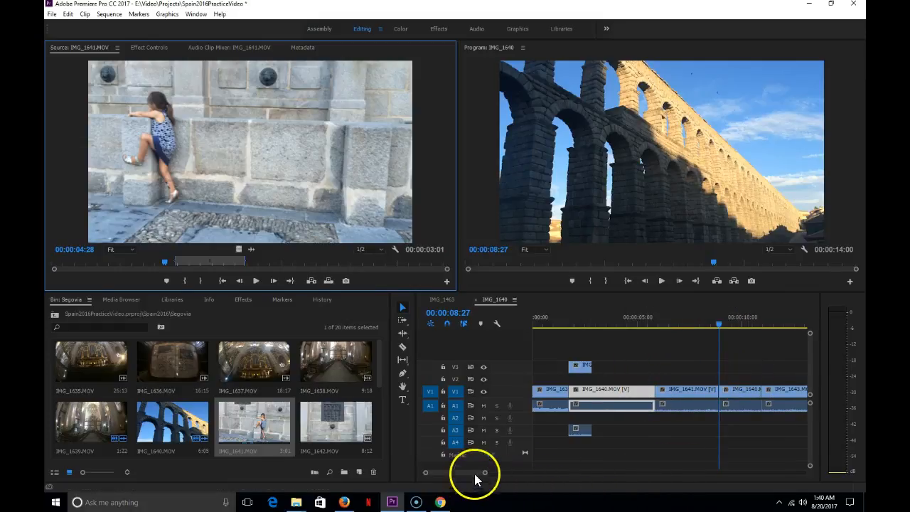
{"action": "left_click_drag", "start_coordinate": [718, 321], "coordinate": [596, 345]}
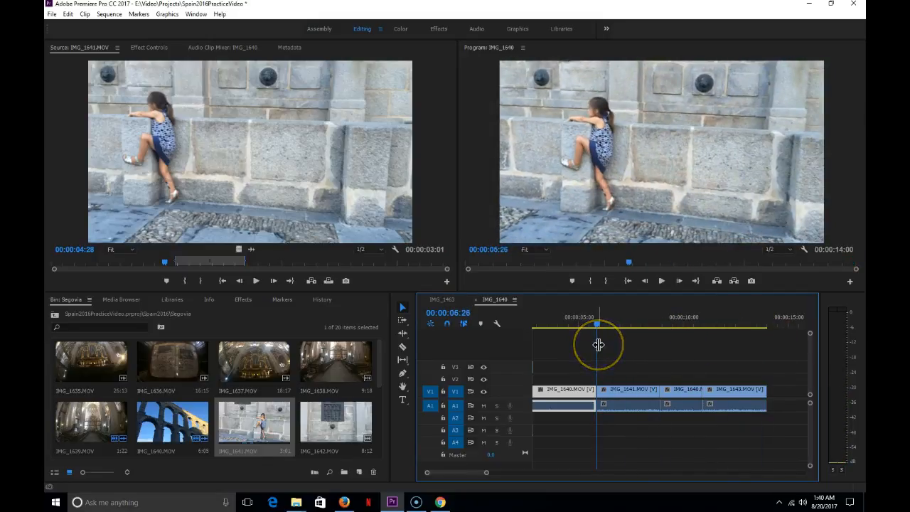
{"action": "key", "text": "ctrl+z"}
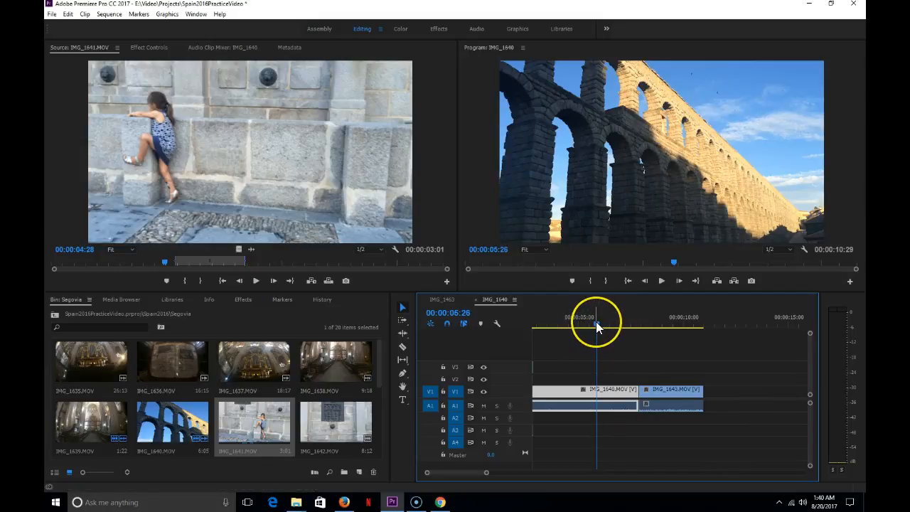
- Step the sequence playhead back and forth between the edit points to check where each clip starts and ends
{"action": "key", "text": "Right"}
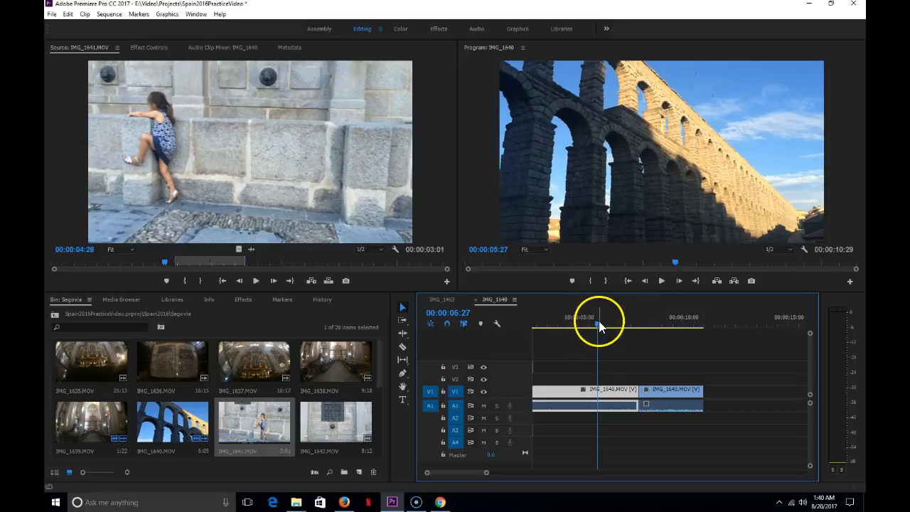
{"action": "mouse_move", "coordinate": [597, 322]}
{"action": "left_mouse_down"}
{"action": "mouse_move", "coordinate": [644, 323]}
{"action": "mouse_move", "coordinate": [598, 323]}
{"action": "left_mouse_up"}
{"action": "key", "text": "Up"}
{"action": "key", "text": "Down"}
{"action": "key", "text": "Up"}
{"action": "key", "text": "Down"}
{"action": "key", "text": "Up"}
{"action": "key", "text": "Down"}
{"action": "key", "text": "Down"}
{"action": "key", "text": "Up"}
{"action": "key", "text": "Up"}
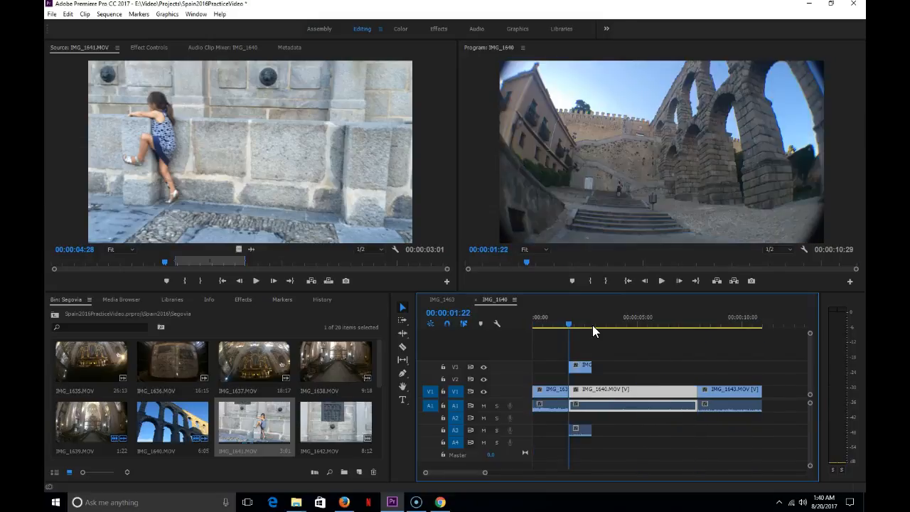
{"action": "key", "text": "Down"}
{"action": "key", "text": "Down"}
{"action": "key", "text": "Down"}
{"action": "key", "text": "Up"}
{"action": "key", "text": "Up"}
{"action": "key", "text": "Up"}
{"action": "key", "text": "Up"}
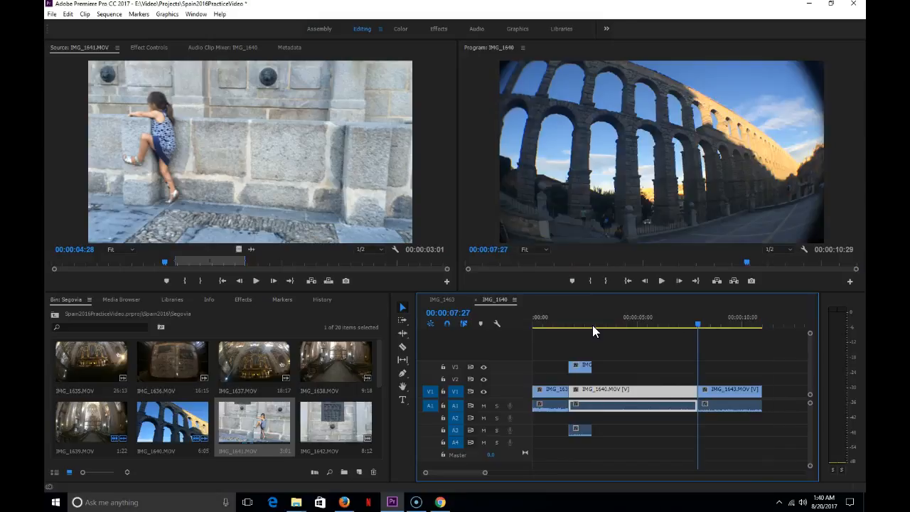
- Insert the marked IMG_1641 range at the cut between IMG_1640 and IMG_1643, at 00:00:07:27
{"action": "key", "text": "Down"}
{"action": "key", "text": "Down"}
{"action": "key", "text": "Down"}
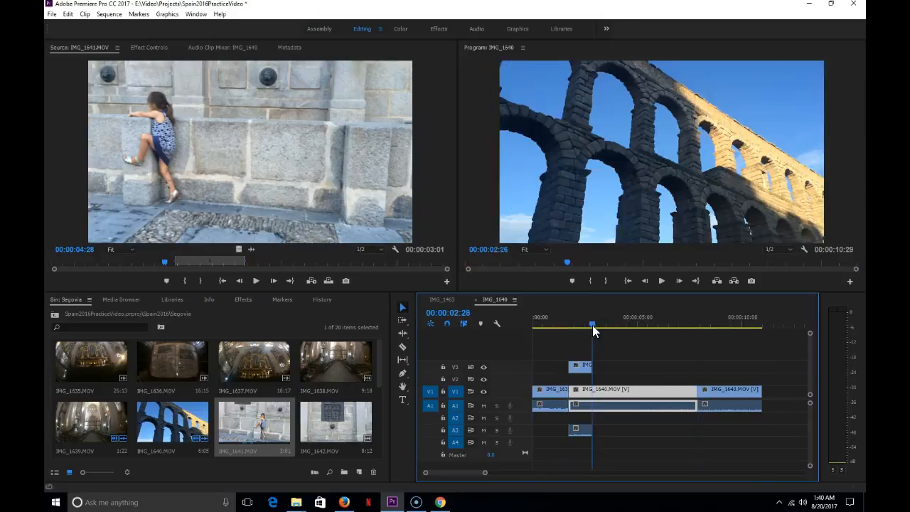
{"action": "key", "text": "Up"}
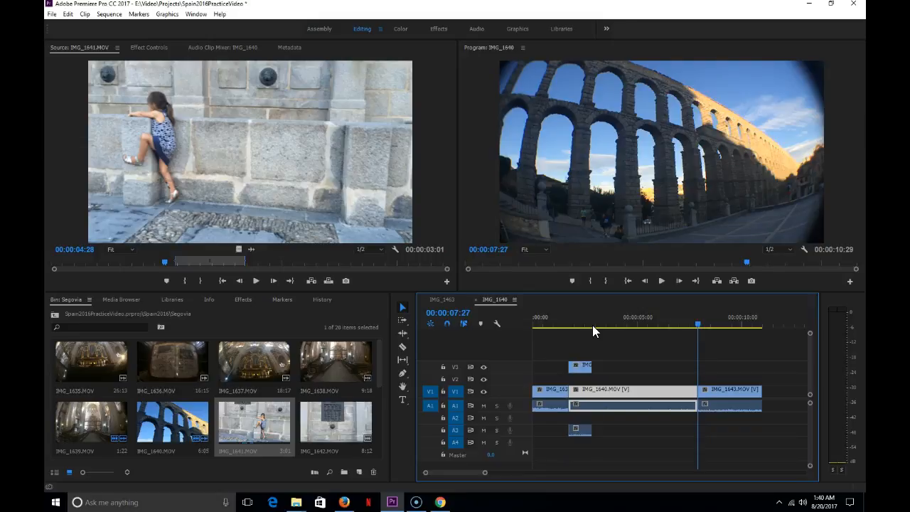
{"action": "left_click", "coordinate": [311, 280]}
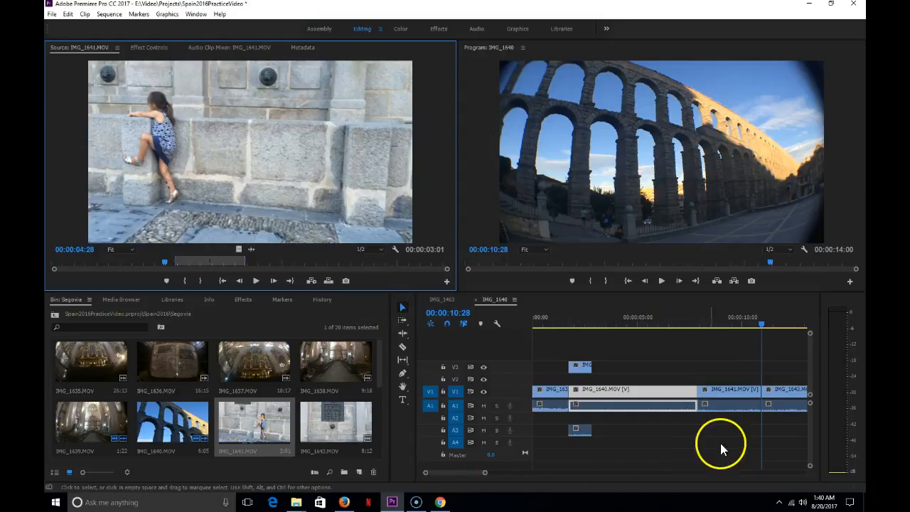
- Examine the end of the sequence around the inserted IMG_1641 clip and the clips beside it
{"action": "scroll", "coordinate": [652, 436], "scroll_direction": "down", "scroll_amount": 5}
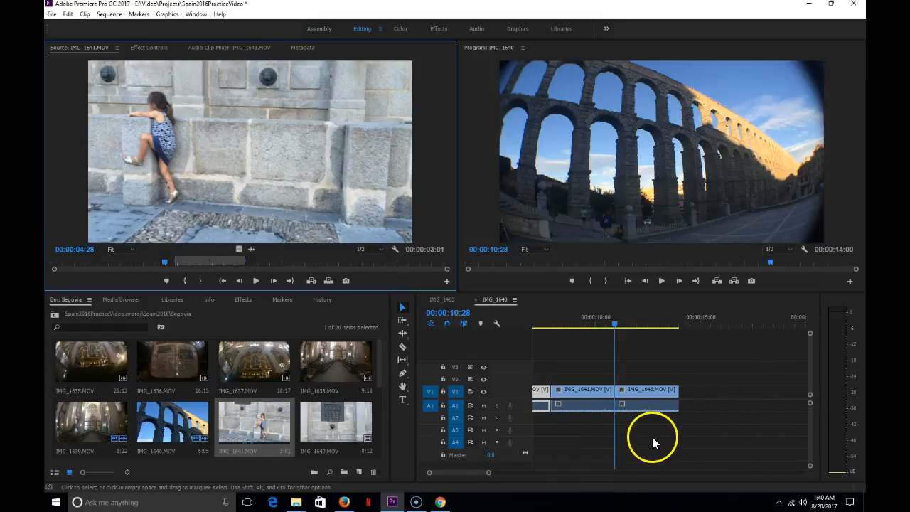
{"action": "scroll", "coordinate": [655, 442], "scroll_direction": "down", "scroll_amount": 9}
{"action": "scroll", "coordinate": [655, 445], "scroll_direction": "up", "scroll_amount": 17}
{"action": "scroll", "coordinate": [658, 453], "scroll_direction": "down", "scroll_amount": 9}
{"action": "scroll", "coordinate": [656, 452], "scroll_direction": "down", "scroll_amount": 4}
{"action": "scroll", "coordinate": [656, 454], "scroll_direction": "up", "scroll_amount": 13}
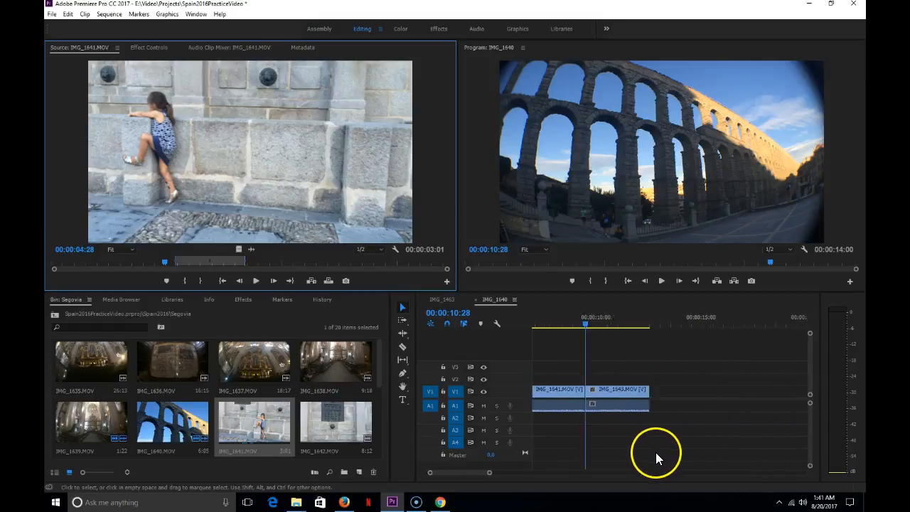
{"action": "scroll", "coordinate": [667, 460], "scroll_direction": "down", "scroll_amount": 8}
{"action": "scroll", "coordinate": [667, 462], "scroll_direction": "down", "scroll_amount": 2}
{"action": "scroll", "coordinate": [660, 464], "scroll_direction": "up", "scroll_amount": 8}
{"action": "scroll", "coordinate": [655, 466], "scroll_direction": "down", "scroll_amount": 6}
{"action": "scroll", "coordinate": [654, 464], "scroll_direction": "up", "scroll_amount": 8}
{"action": "scroll", "coordinate": [653, 464], "scroll_direction": "down", "scroll_amount": 4}
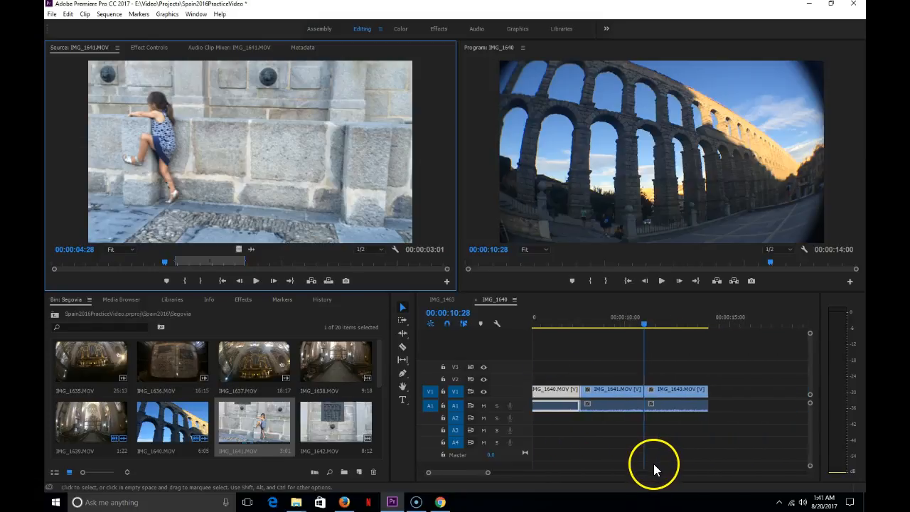